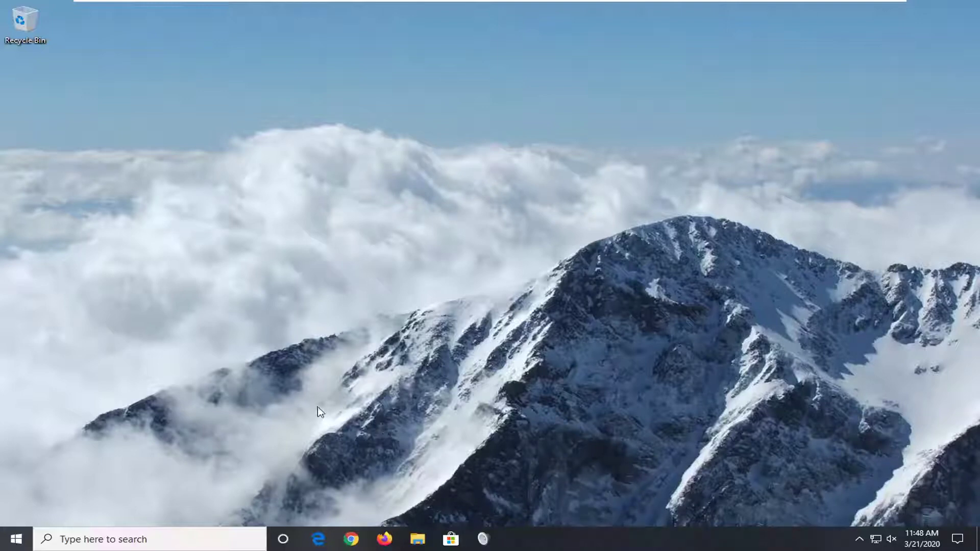
# Search for regedit, launch Registry Editor as administrator and allow it to make changes to the device.
pyautogui.click(18, 542)
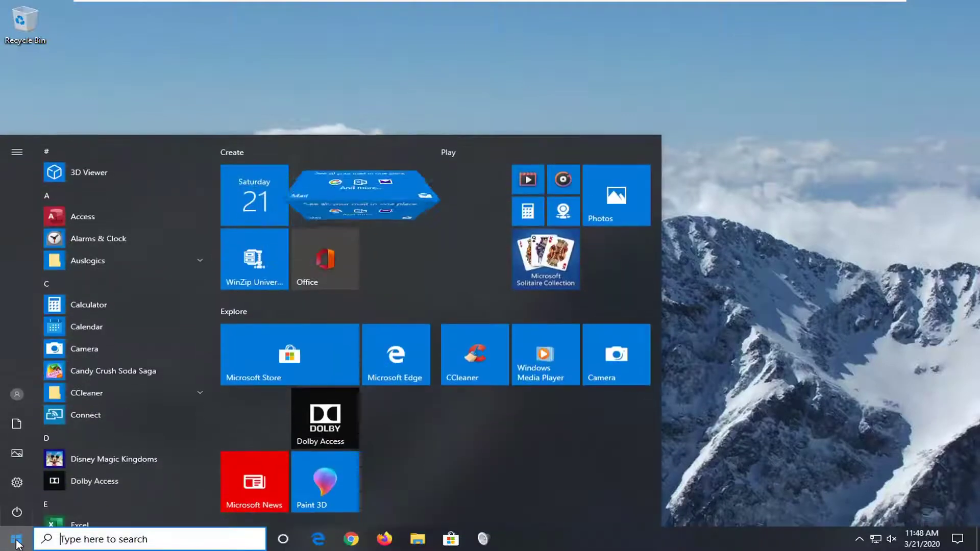
pyautogui.write('regedit')
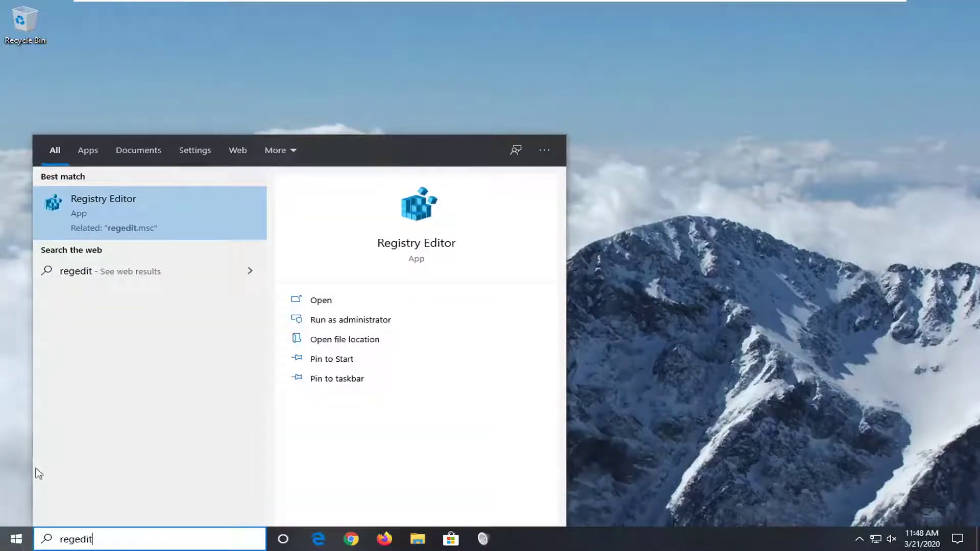
pyautogui.rightClick(88, 200)
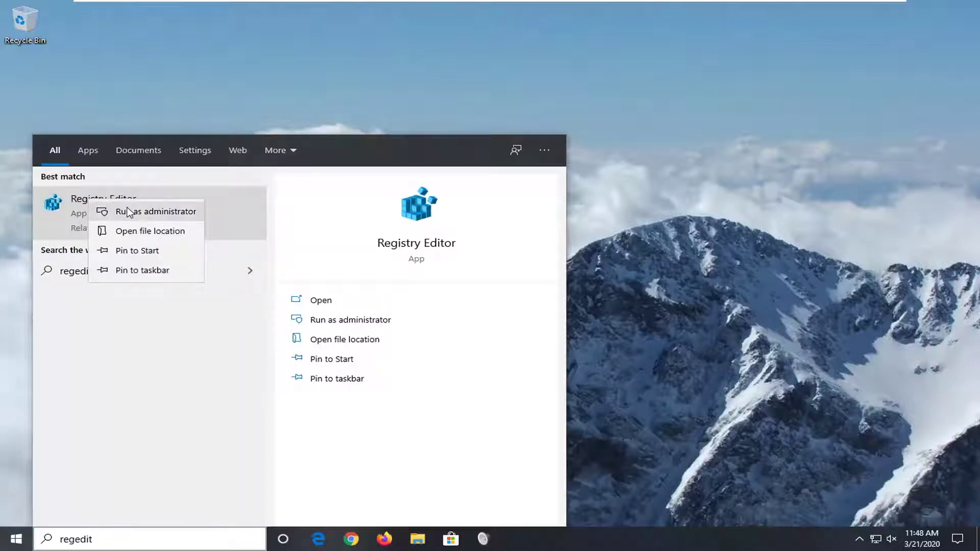
pyautogui.click(132, 212)
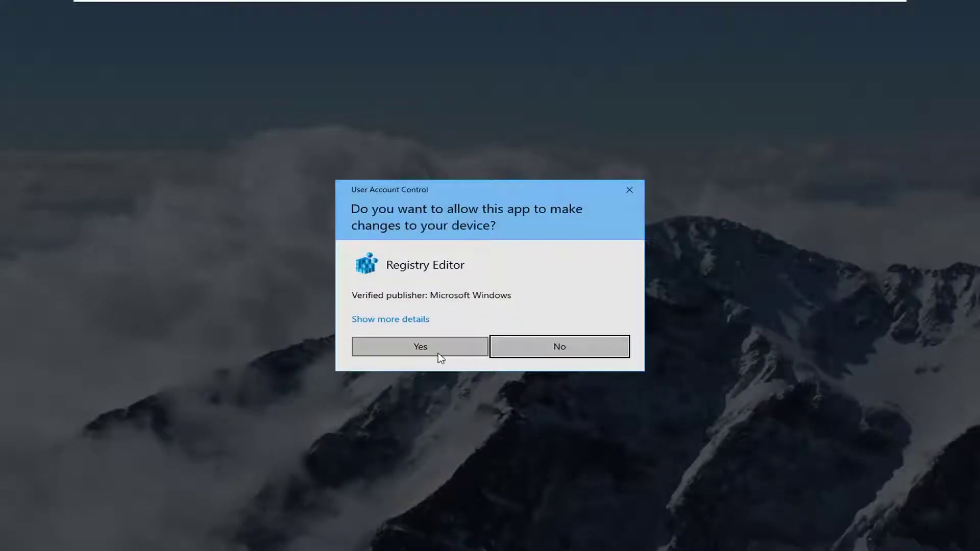
pyautogui.click(411, 355)
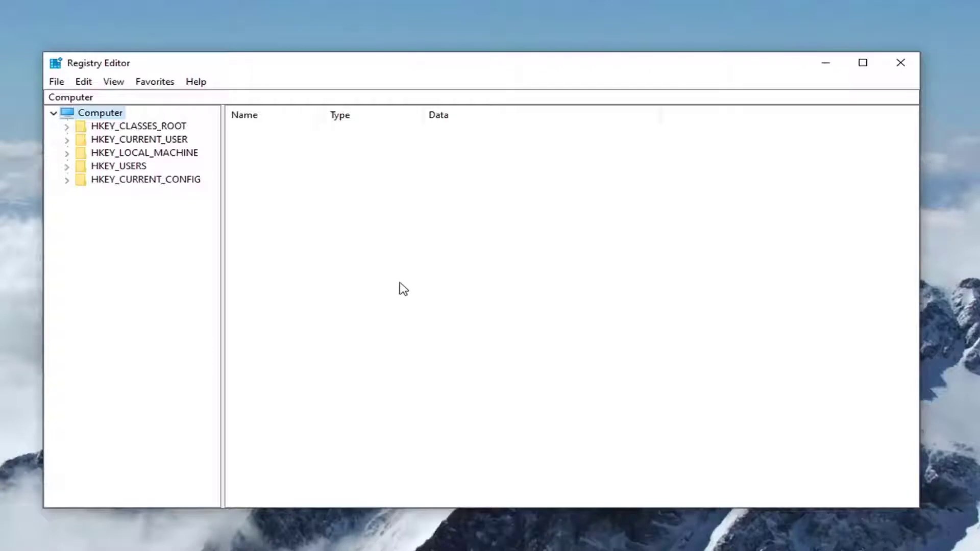
# Look at the registry export dialog and the import dialog, cancelling each without choosing a file.
pyautogui.click(54, 81)
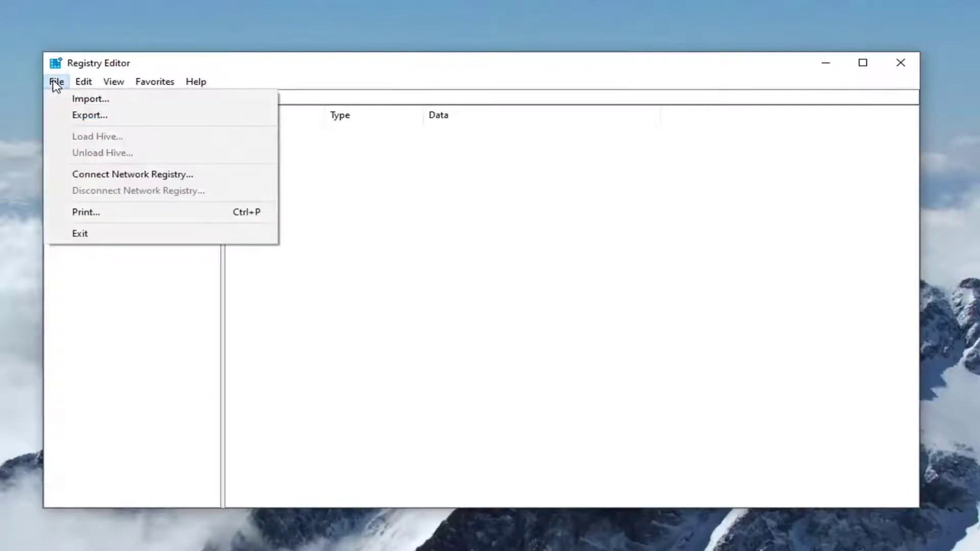
pyautogui.click(76, 115)
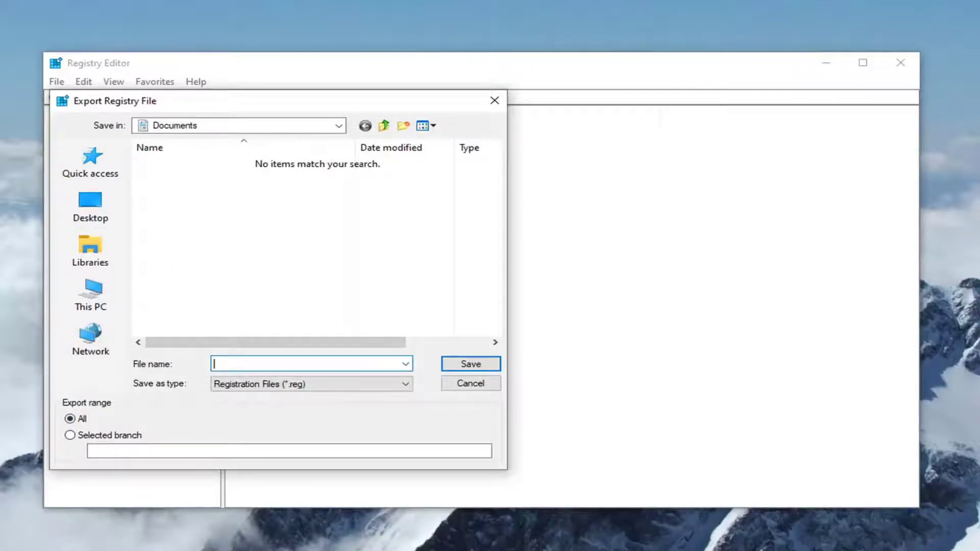
pyautogui.click(469, 386)
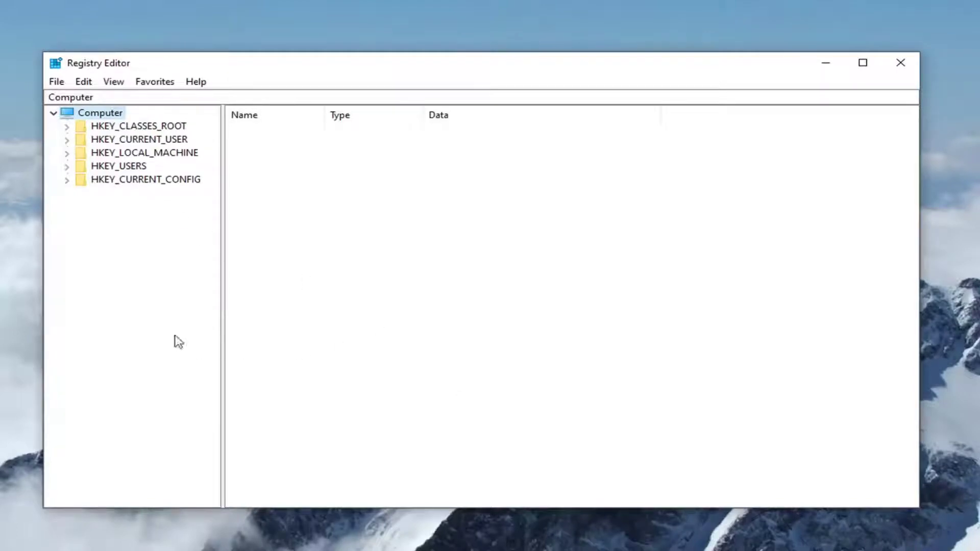
pyautogui.click(58, 85)
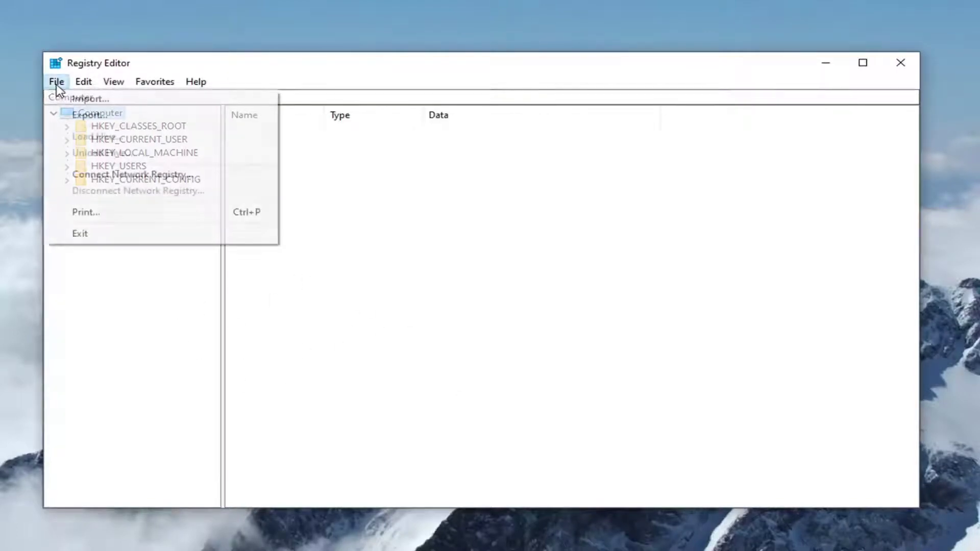
pyautogui.click(96, 102)
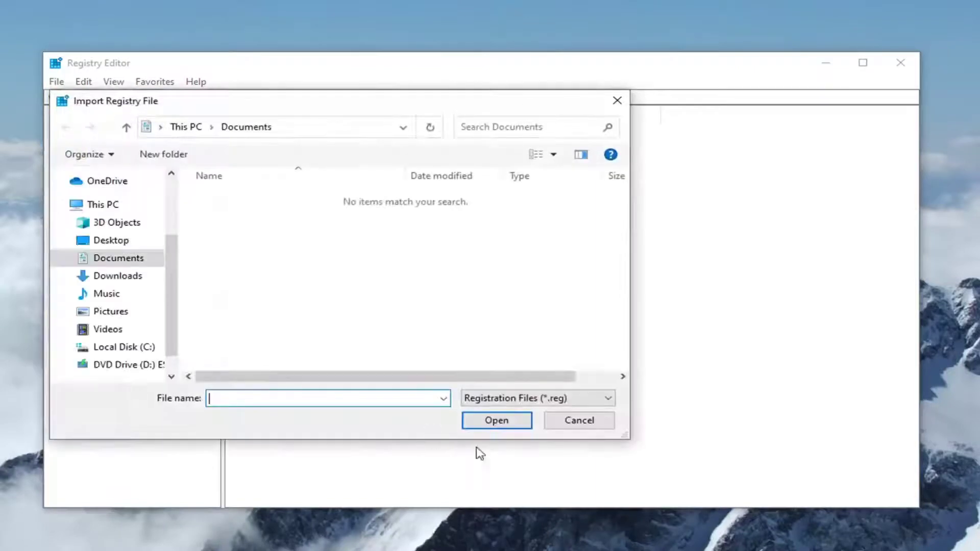
pyautogui.click(563, 420)
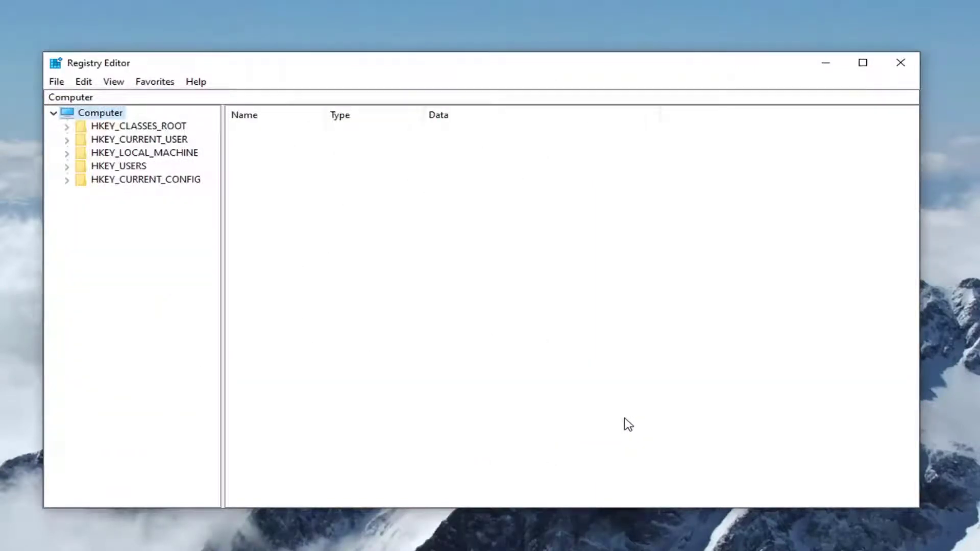
# Expand the HKEY_LOCAL_MACHINE\SOFTWARE\Microsoft branch in the registry tree and widen the tree area.
pyautogui.click(160, 157)
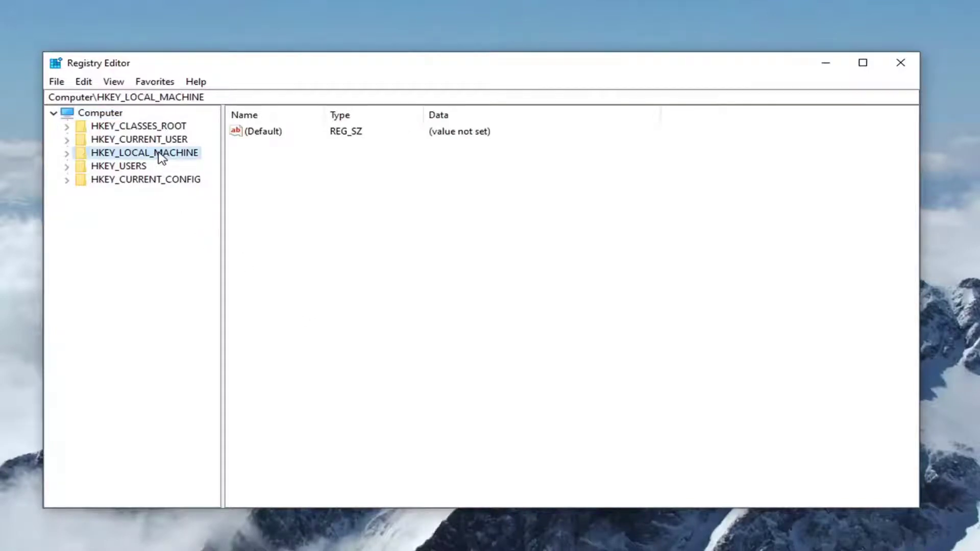
pyautogui.doubleClick(161, 158)
pyautogui.moveTo(222, 157); pyautogui.dragTo(252, 168)
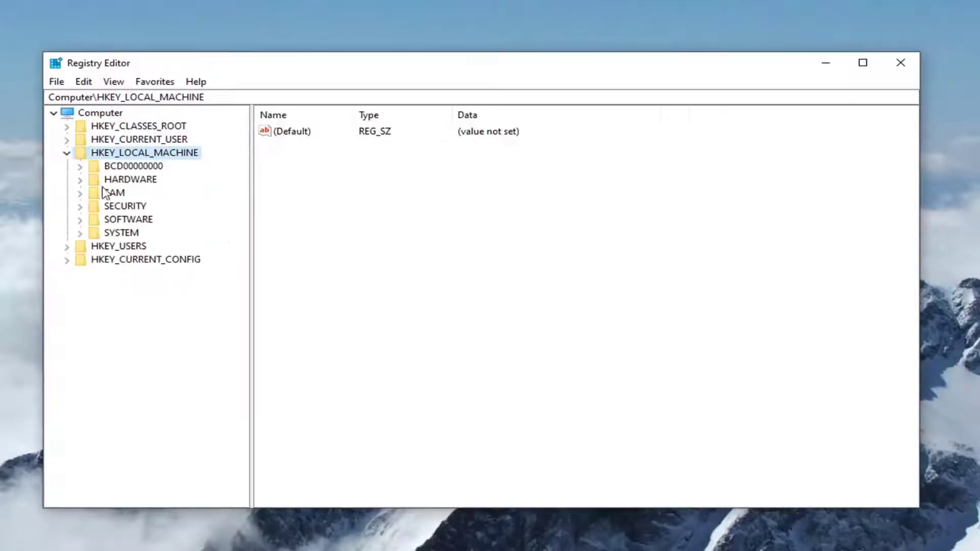
pyautogui.doubleClick(123, 221)
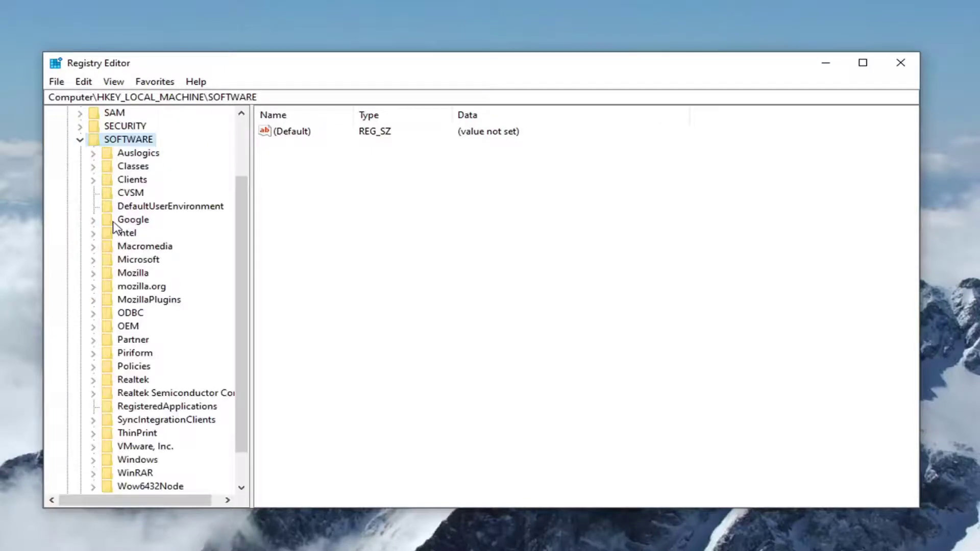
pyautogui.click(139, 260)
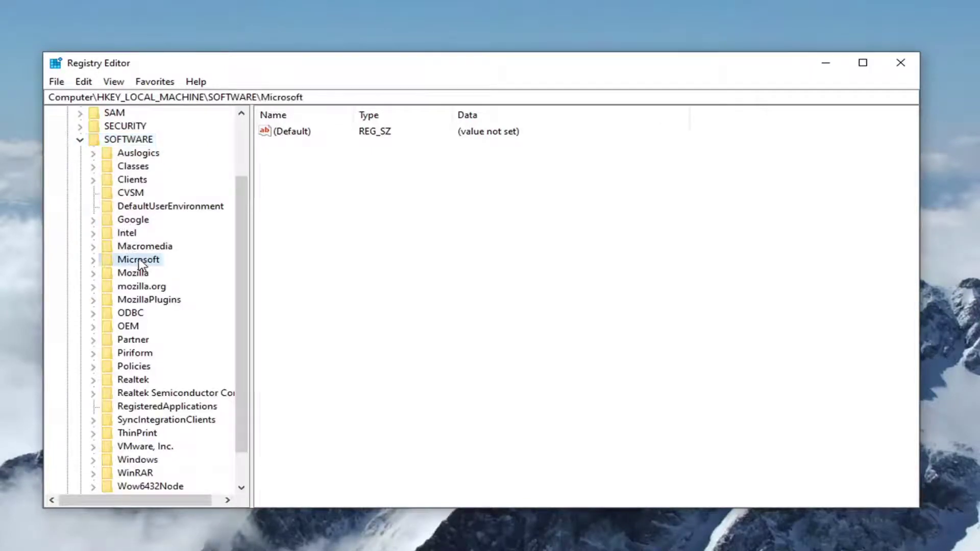
pyautogui.doubleClick(140, 261)
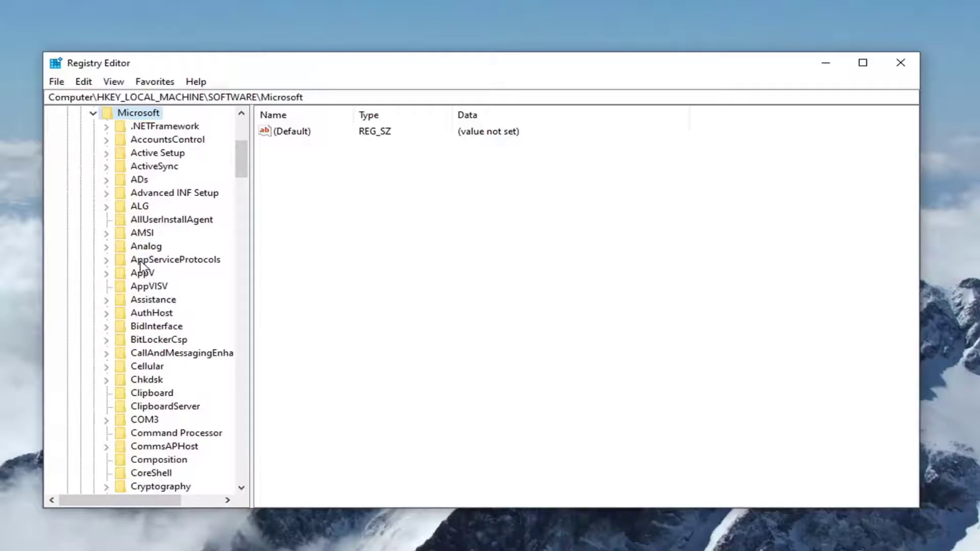
# Within the Microsoft key, go to Windows\CurrentVersion\Explorer and select its Advanced key.
pyautogui.scroll(-18, 141, 264)
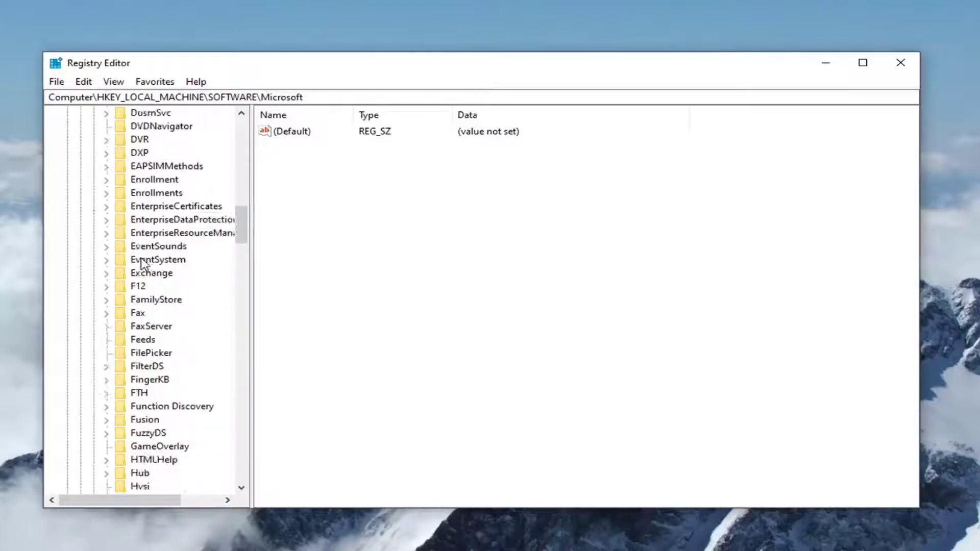
pyautogui.scroll(-20, 141, 263)
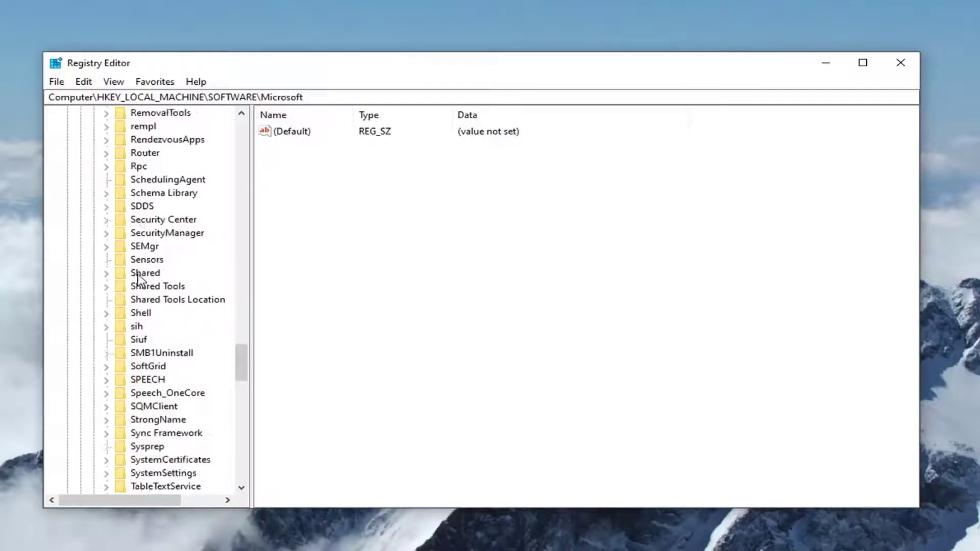
pyautogui.scroll(-17, 139, 278)
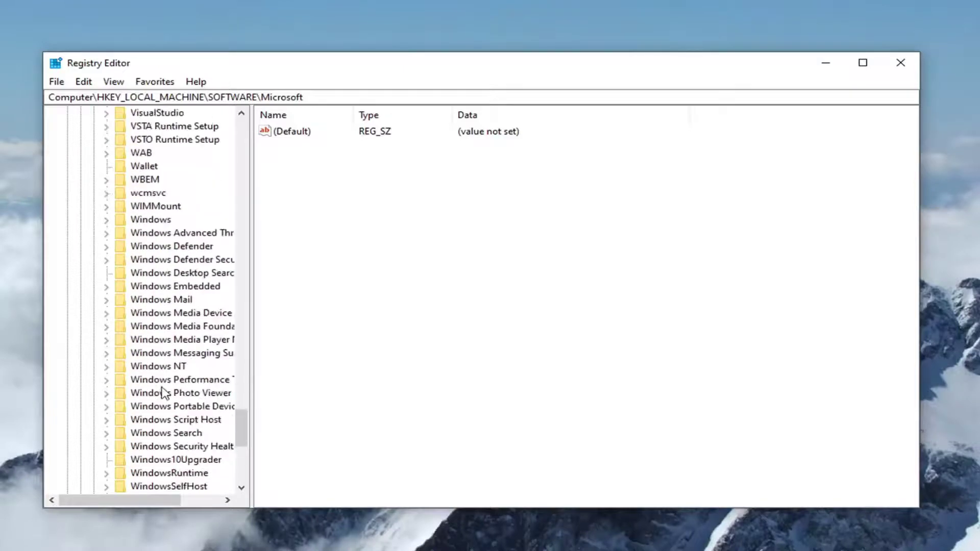
pyautogui.doubleClick(149, 220)
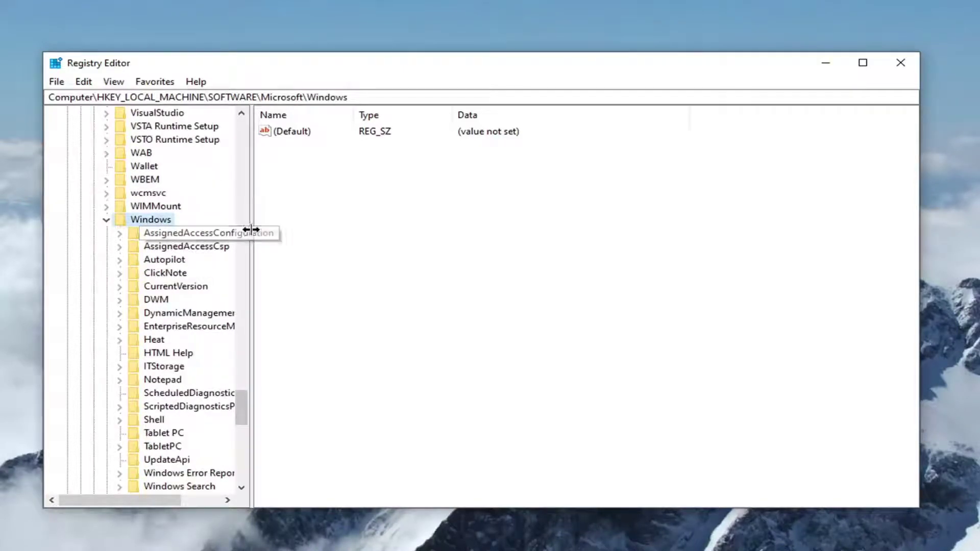
pyautogui.moveTo(250, 230); pyautogui.dragTo(311, 229)
pyautogui.click(173, 290)
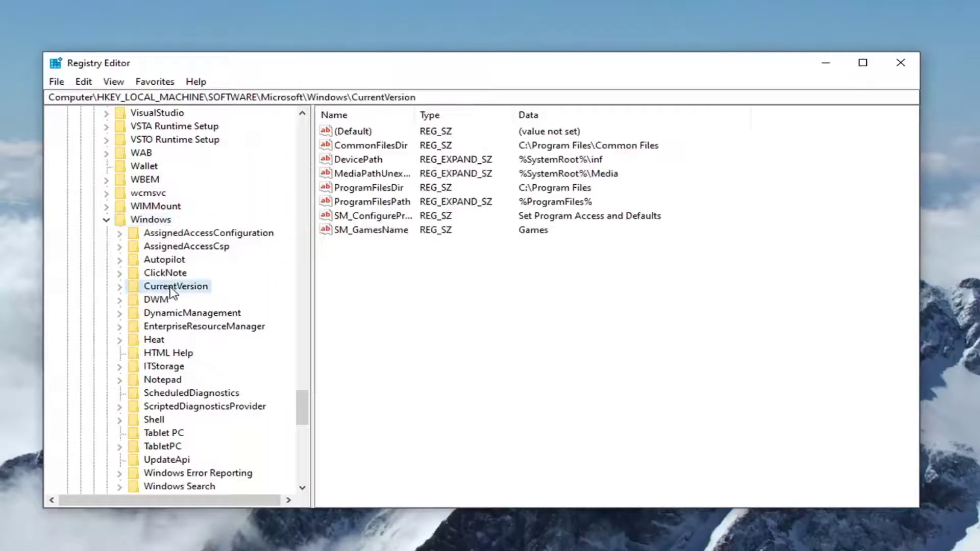
pyautogui.doubleClick(173, 289)
pyautogui.scroll(-11, 170, 291)
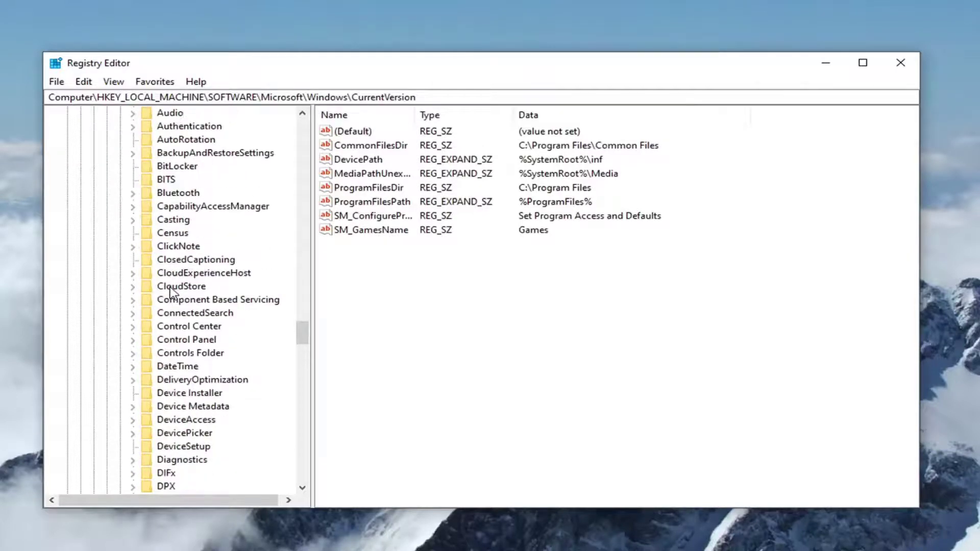
pyautogui.doubleClick(166, 274)
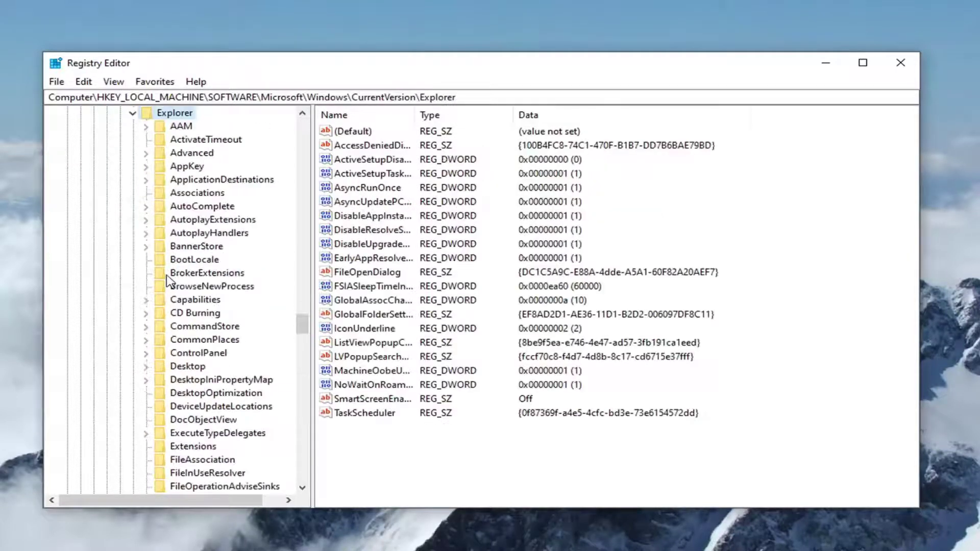
pyautogui.click(192, 153)
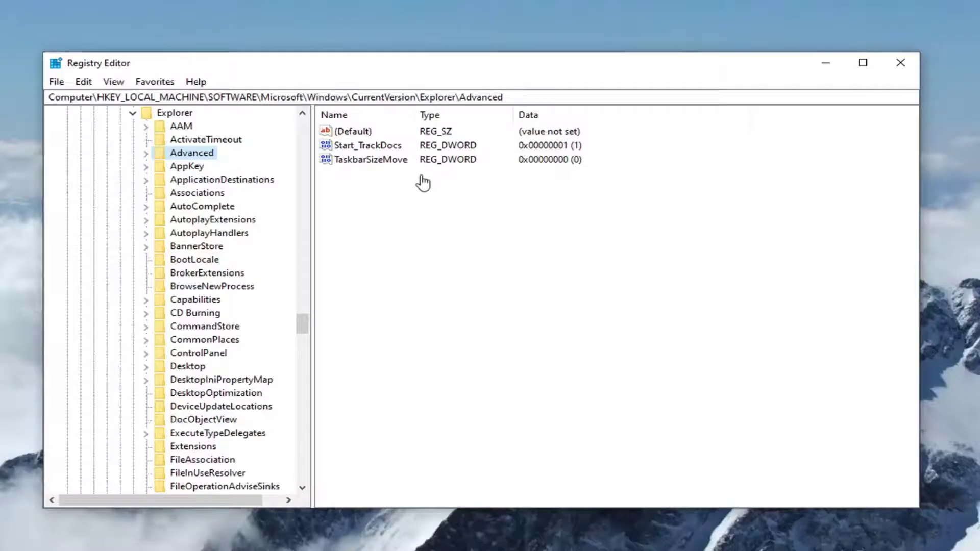
# Create a new DWORD (32-bit) value in the Advanced key and name it UseOLEDTaskbarTransparency.
pyautogui.rightClick(343, 175)
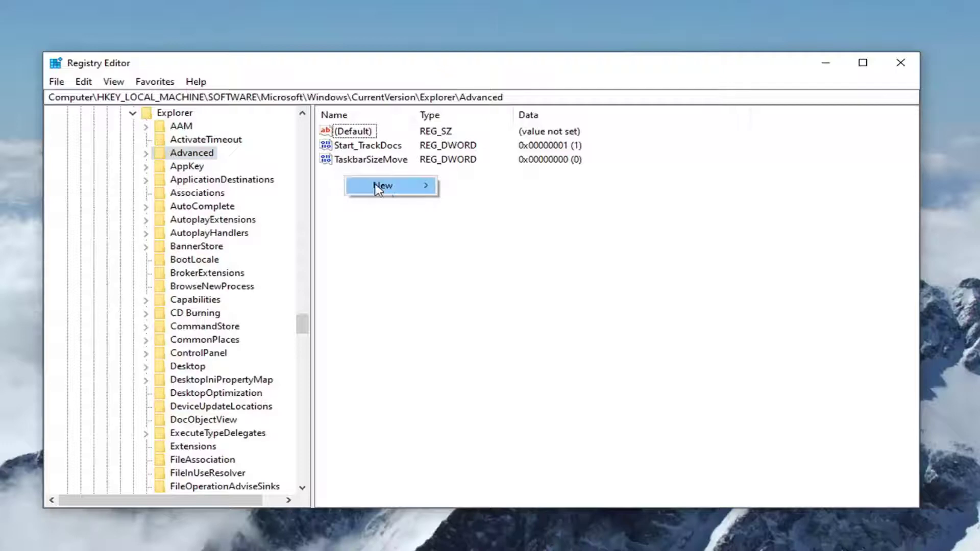
pyautogui.moveTo(383, 189)
pyautogui.click(499, 240)
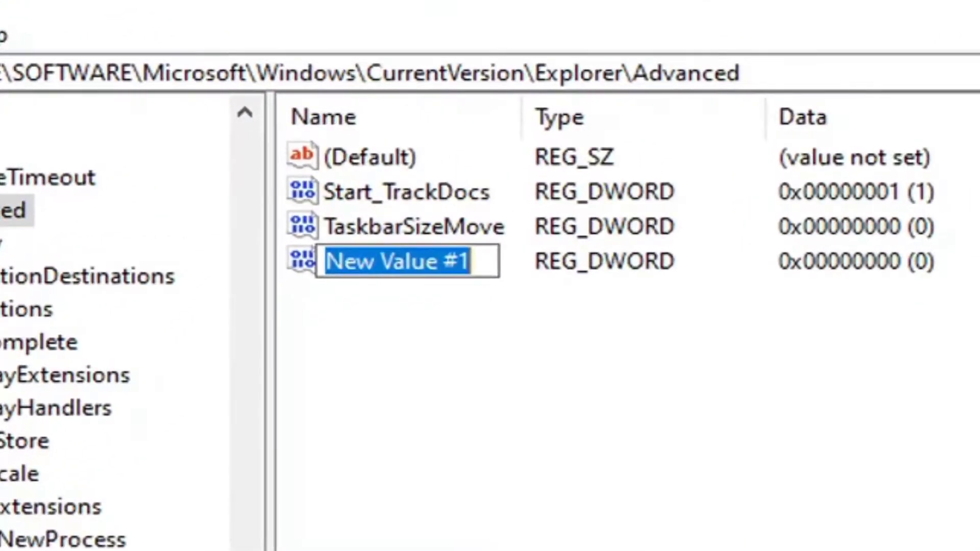
pyautogui.write('Use')
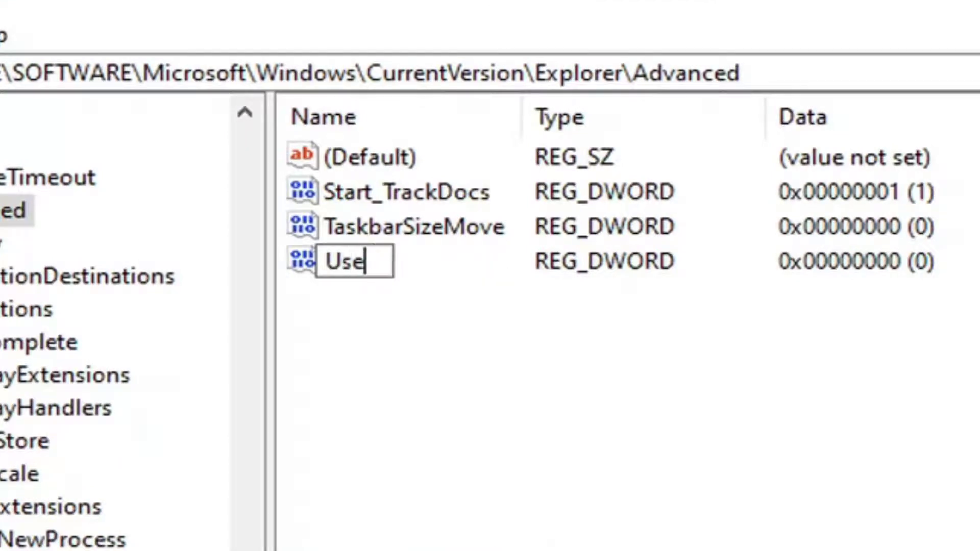
pyautogui.write('OLEDT')
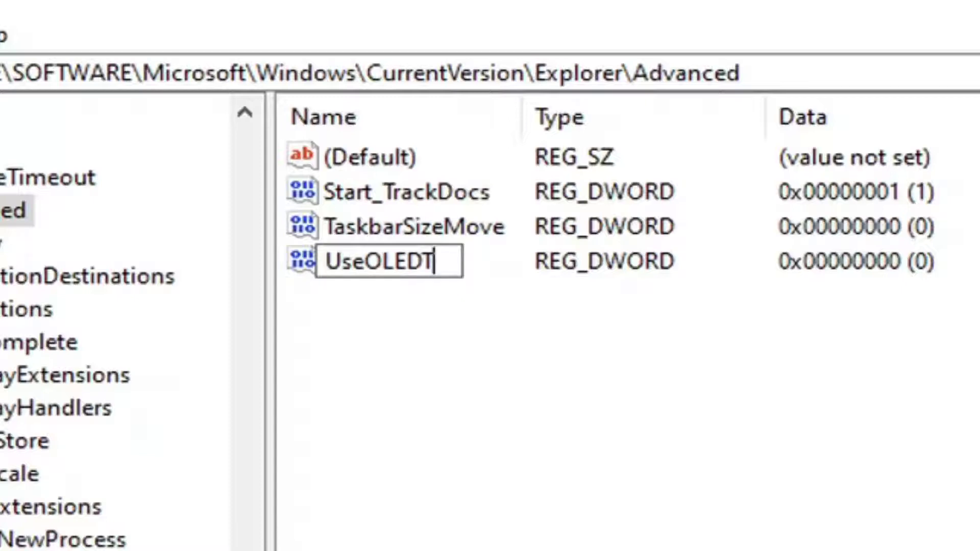
pyautogui.write('askbar')
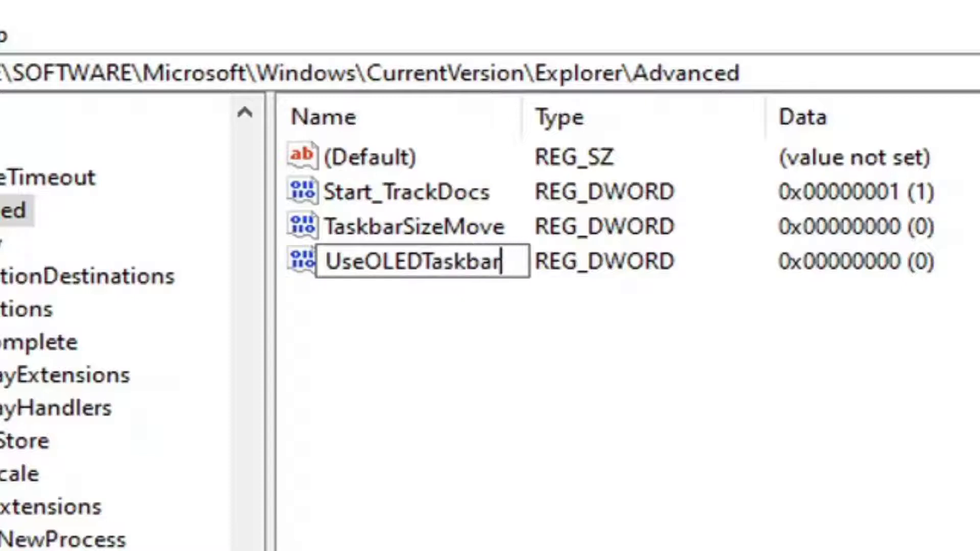
pyautogui.write('Trans')
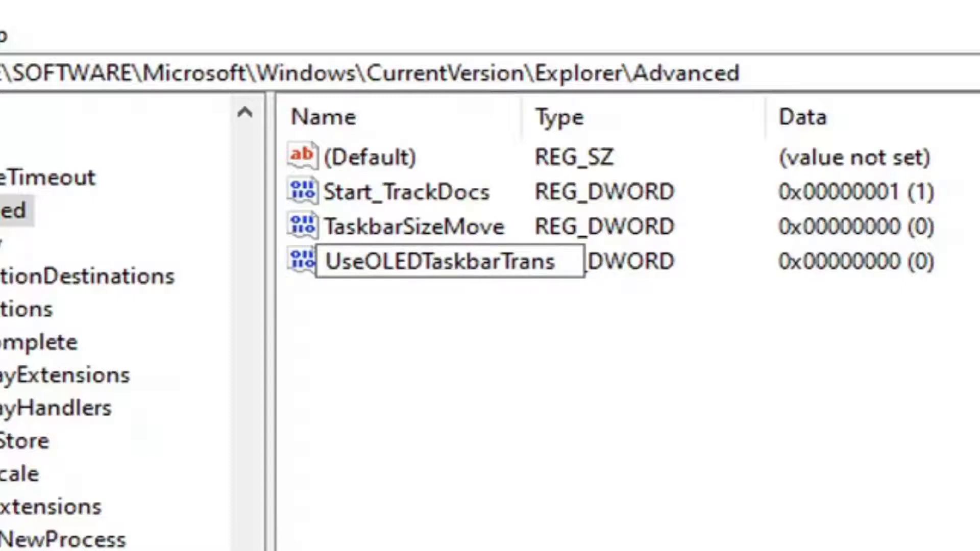
pyautogui.write('prarency')
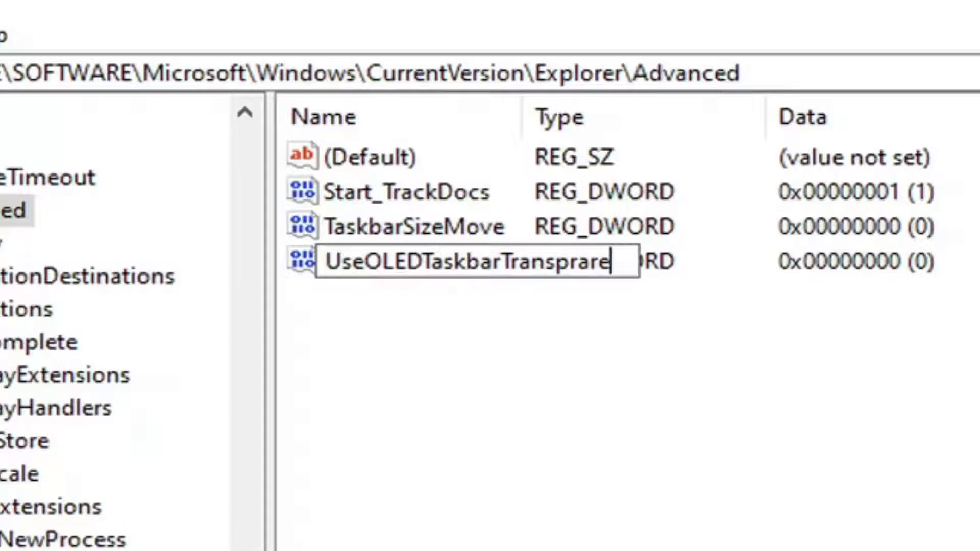
pyautogui.press('BackSpace')
pyautogui.press('BackSpace')
pyautogui.press('BackSpace')
pyautogui.press('BackSpace')
pyautogui.press('BackSpace')
pyautogui.press('BackSpace')
pyautogui.press('BackSpace')
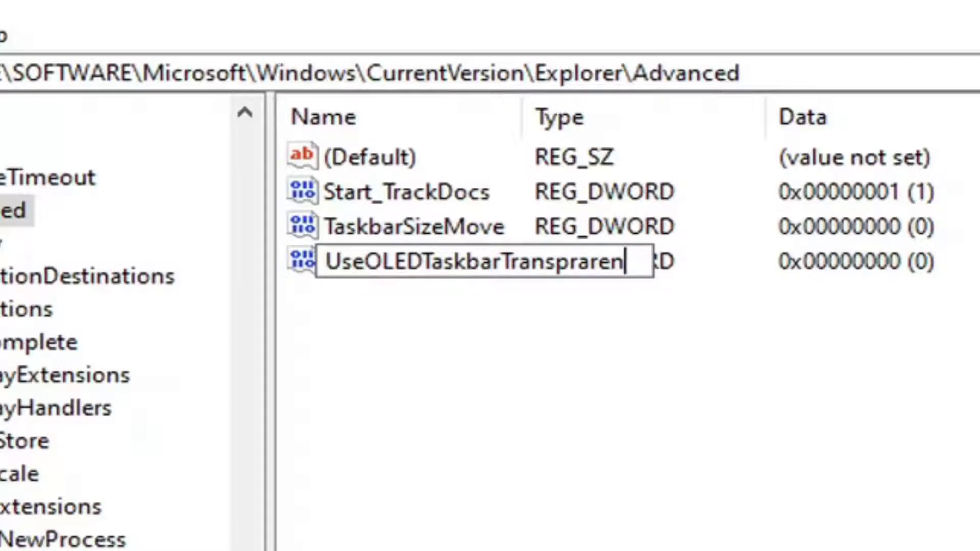
pyautogui.write('arency')
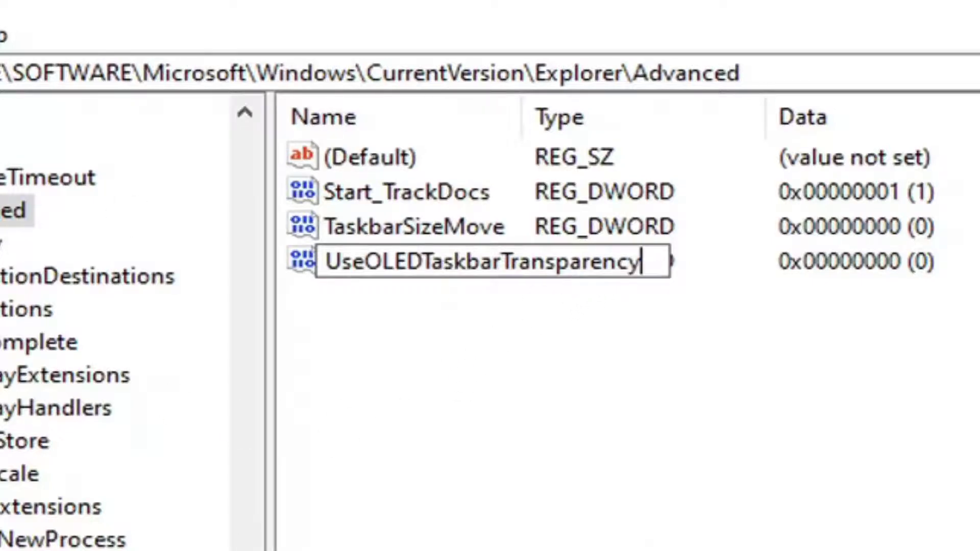
pyautogui.press('Return')
# Widen the Name column and set the UseOLEDTaskbarTransparency value data to 1 in hexadecimal base.
pyautogui.moveTo(519, 116); pyautogui.dragTo(691, 121)
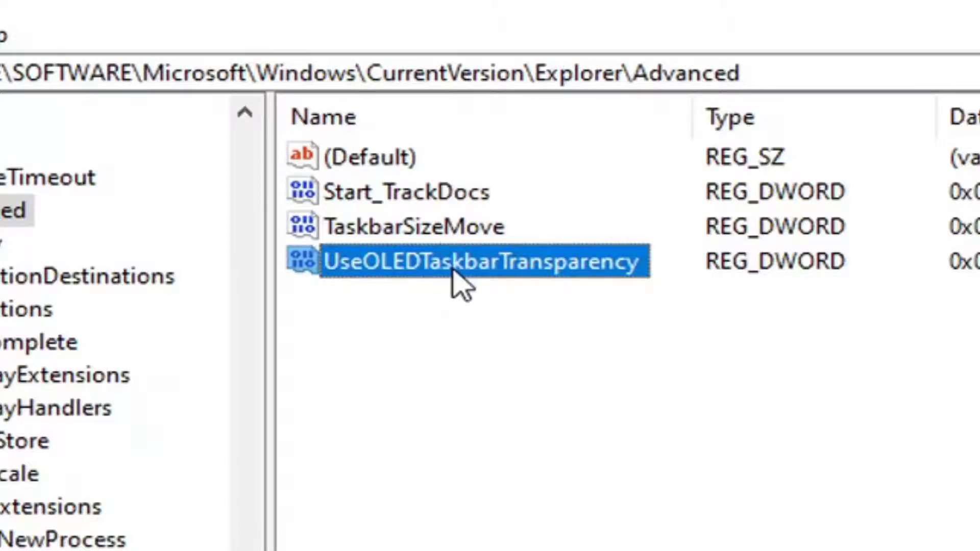
pyautogui.doubleClick(506, 270)
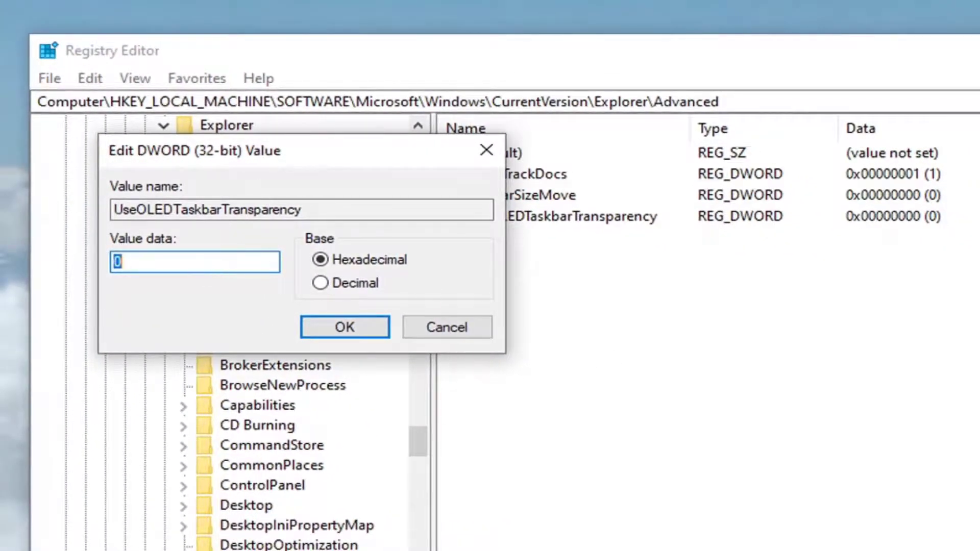
pyautogui.click(118, 262)
pyautogui.doubleClick(119, 261)
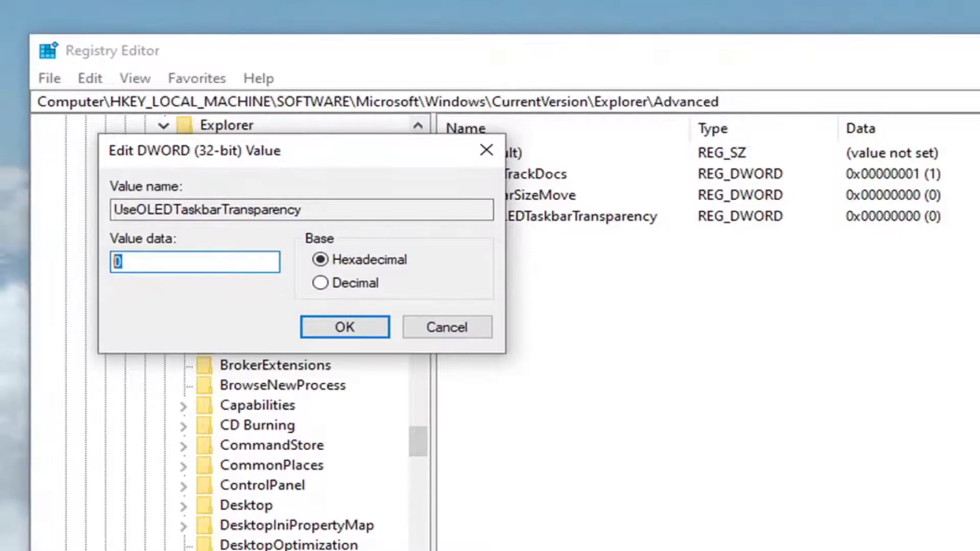
pyautogui.write('1')
pyautogui.click(345, 328)
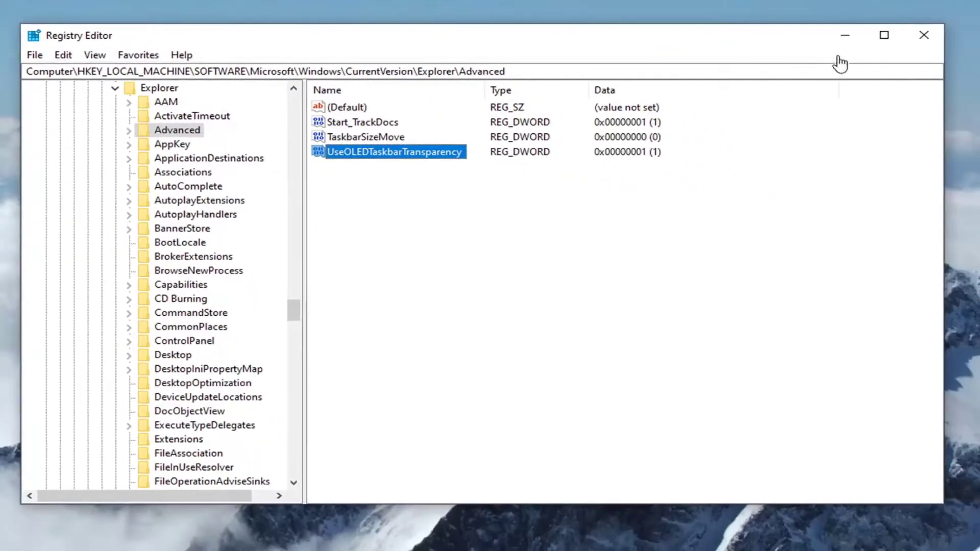
# Collapse the Microsoft and SOFTWARE keys in the registry tree and select the Computer root.
pyautogui.moveTo(293, 311); pyautogui.dragTo(290, 239)
pyautogui.scroll(20, 167, 263)
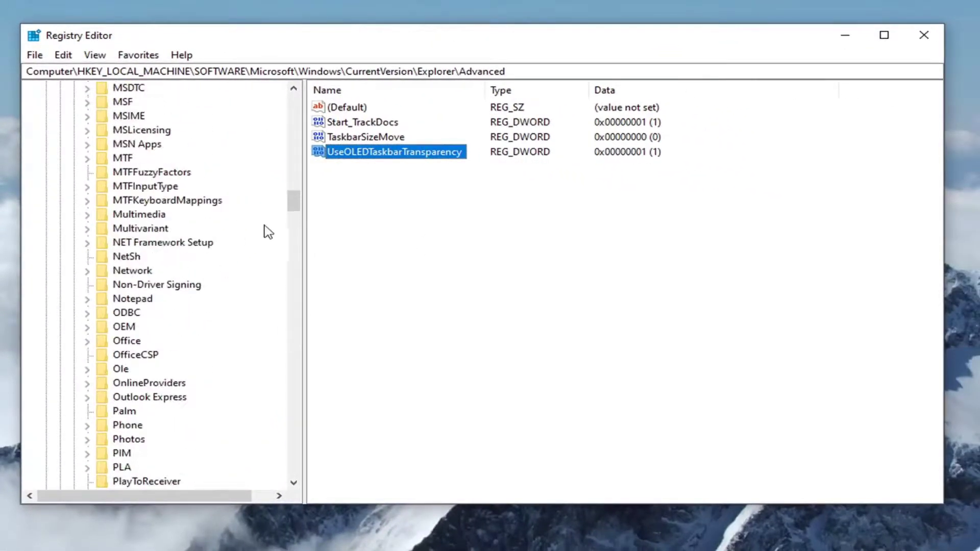
pyautogui.moveTo(291, 197); pyautogui.dragTo(291, 105)
pyautogui.scroll(1, 118, 276)
pyautogui.click(74, 327)
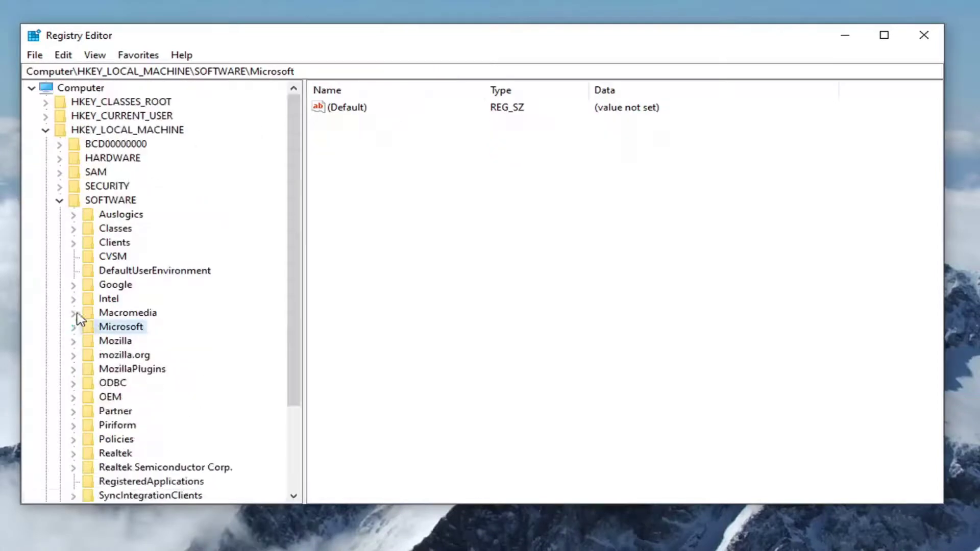
pyautogui.click(59, 200)
pyautogui.click(65, 91)
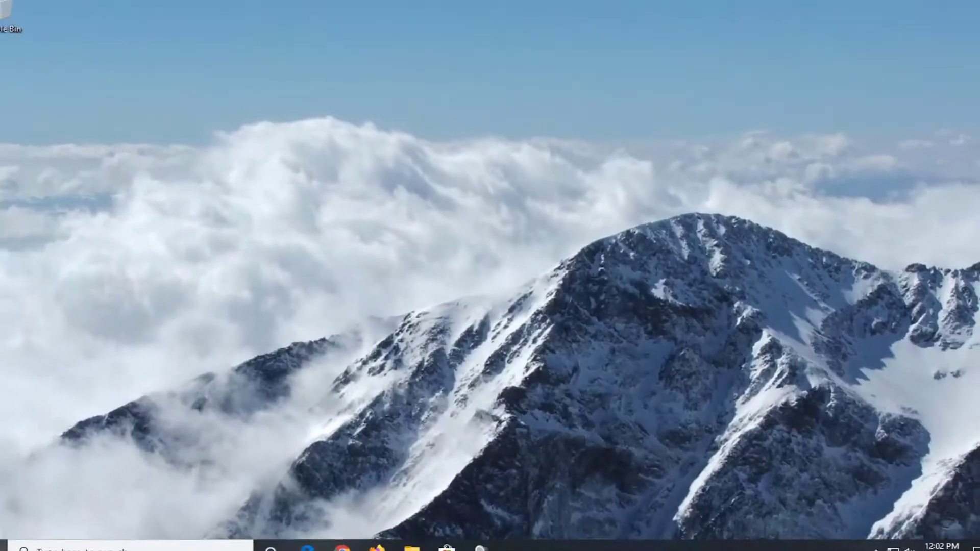
# Open Windows Settings, reposition its window on the desktop and make it taller.
pyautogui.click(9, 543)
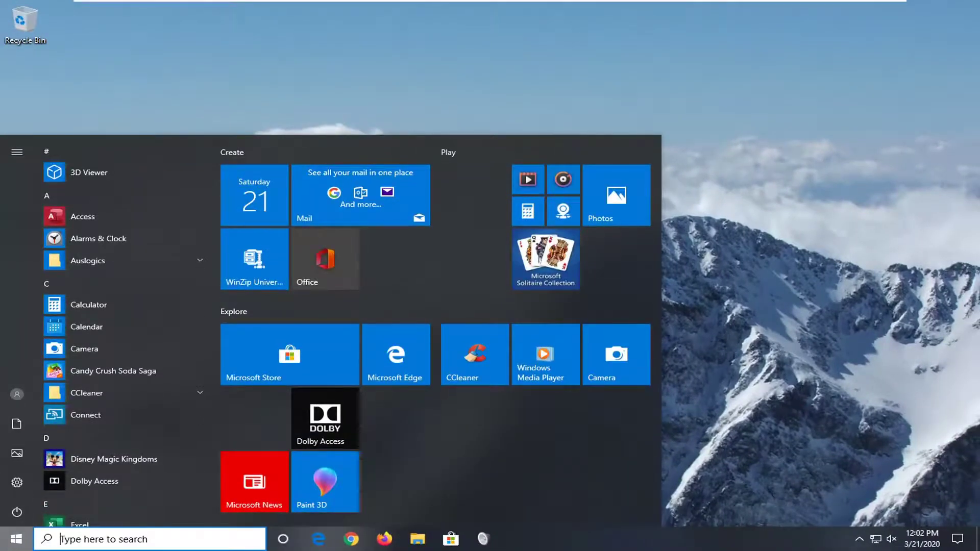
pyautogui.moveTo(17, 485)
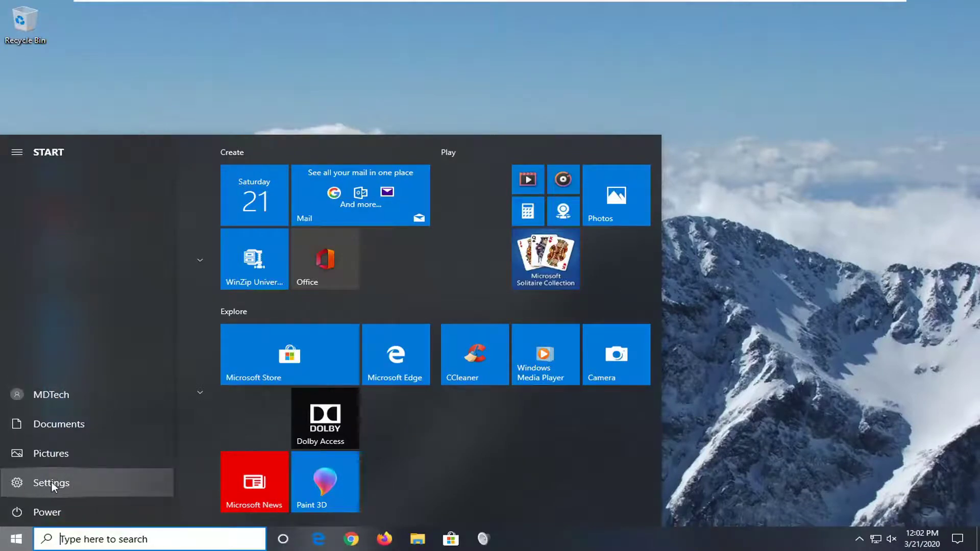
pyautogui.click(51, 483)
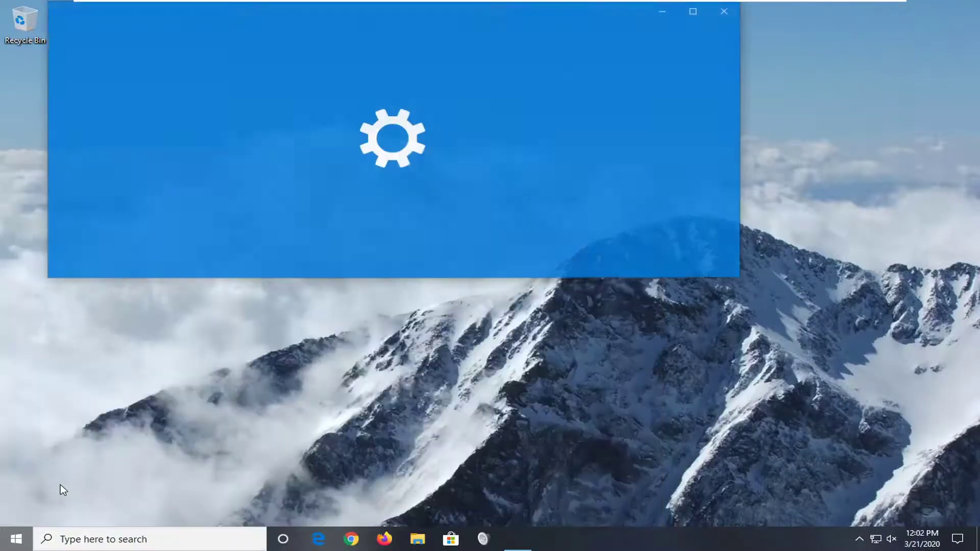
pyautogui.moveTo(424, 8); pyautogui.dragTo(486, 45)
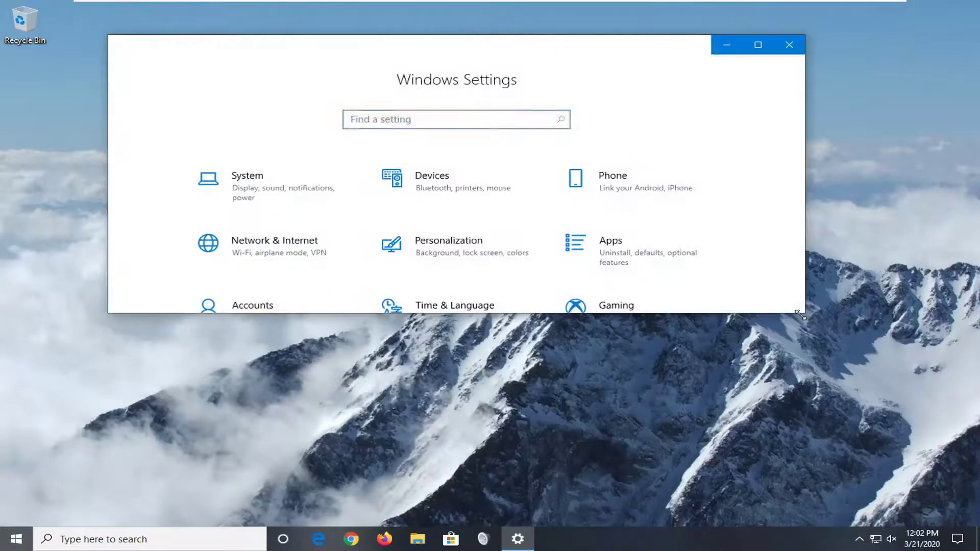
pyautogui.moveTo(805, 313); pyautogui.dragTo(800, 489)
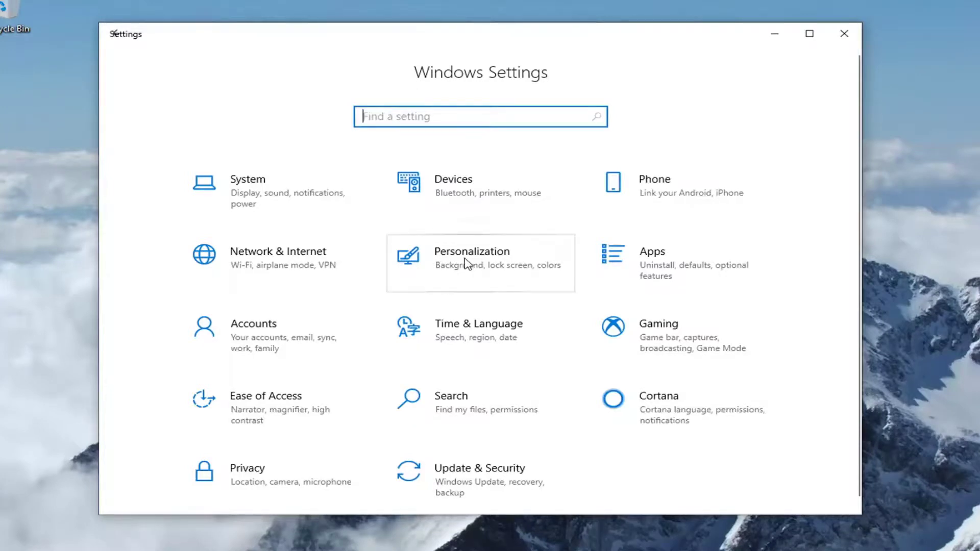
# Go to the Colors page under Personalization and review the transparency effects and the accent color surface options.
pyautogui.click(466, 264)
pyautogui.click(151, 214)
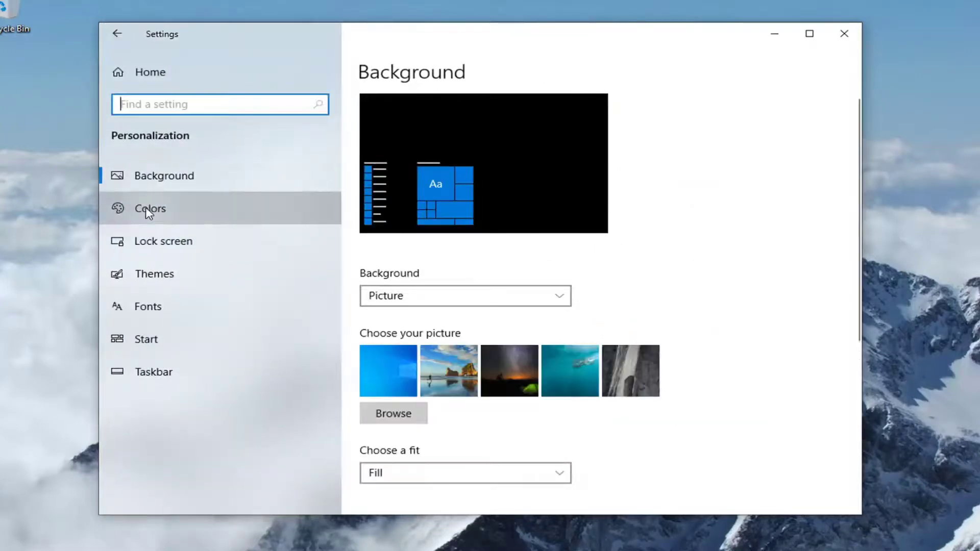
pyautogui.scroll(-4, 595, 370)
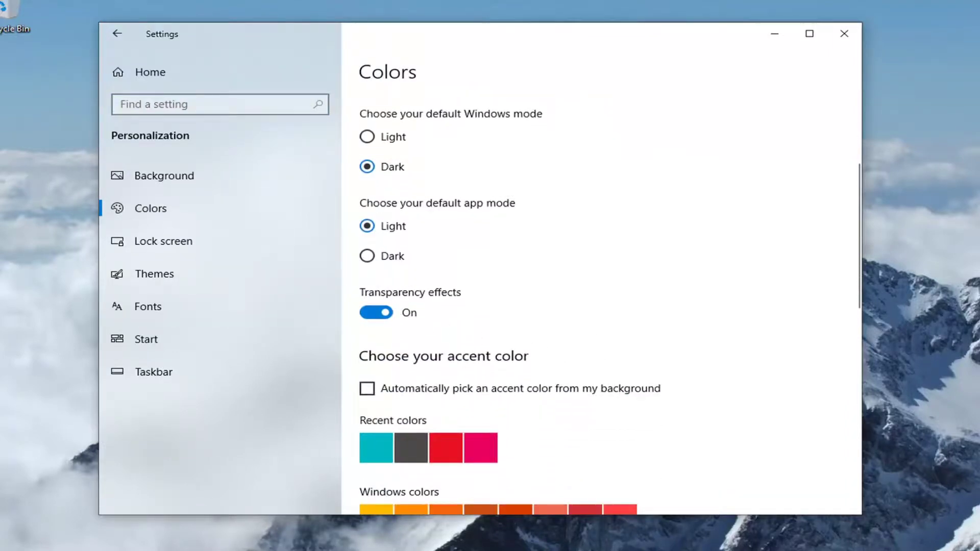
pyautogui.scroll(-8, 685, 278)
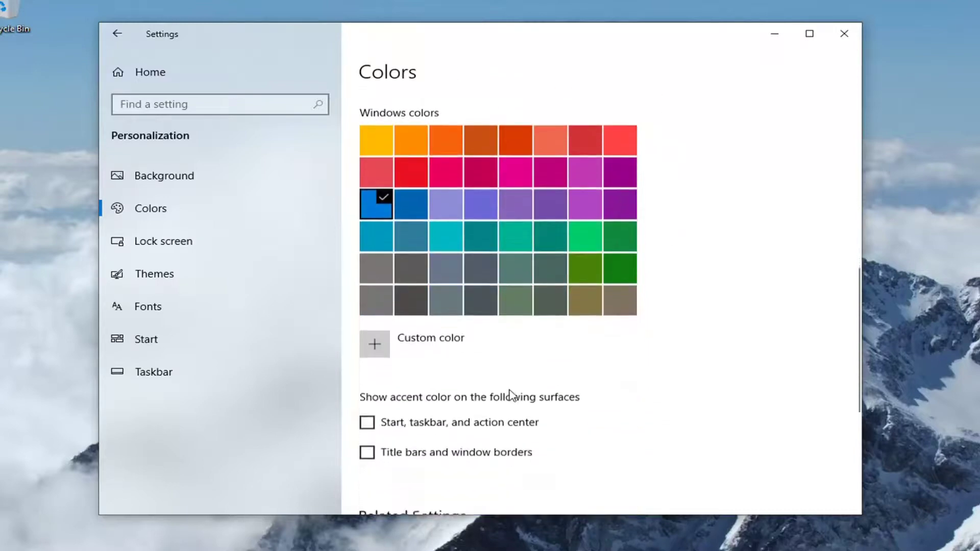
pyautogui.scroll(-2, 511, 396)
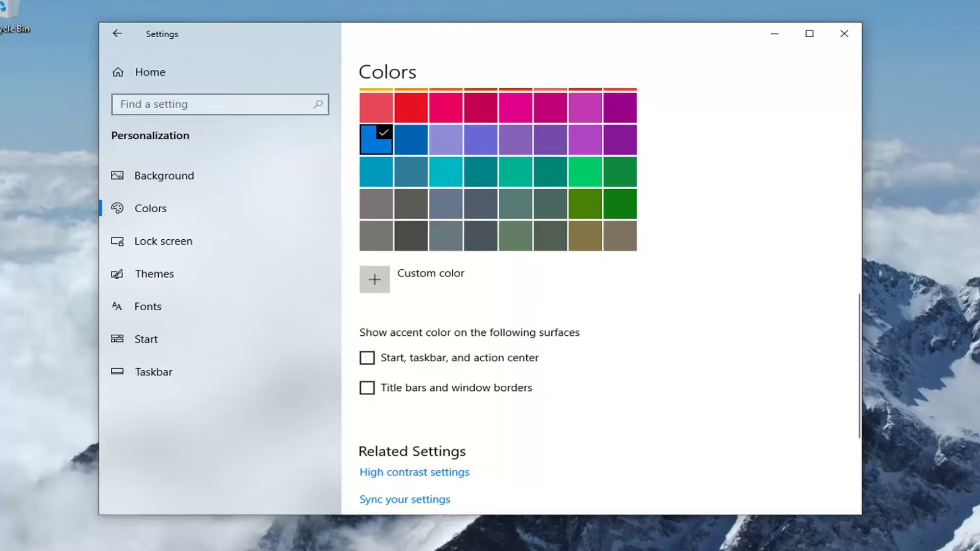
# Bring up the Start menu to check its appearance, dismiss it and close Settings.
pyautogui.press('super')
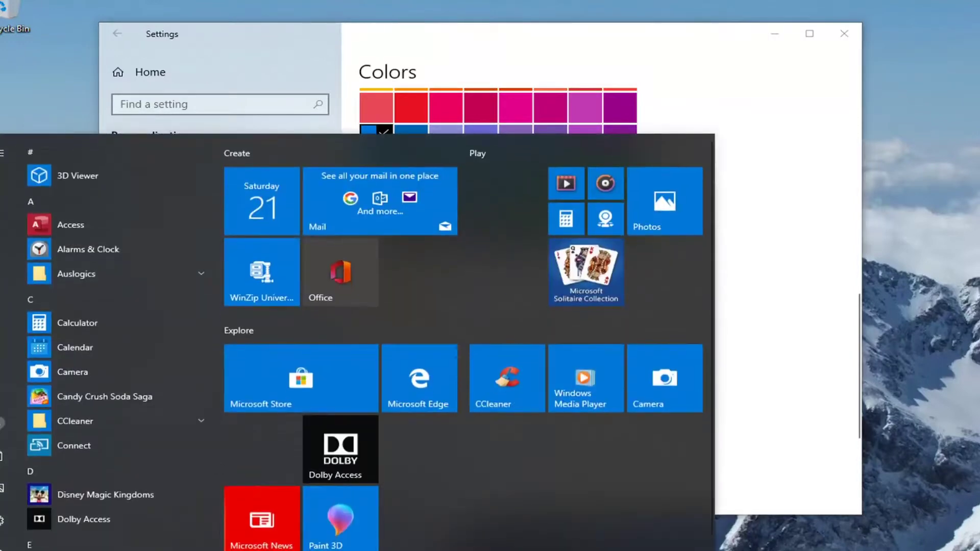
pyautogui.press('super')
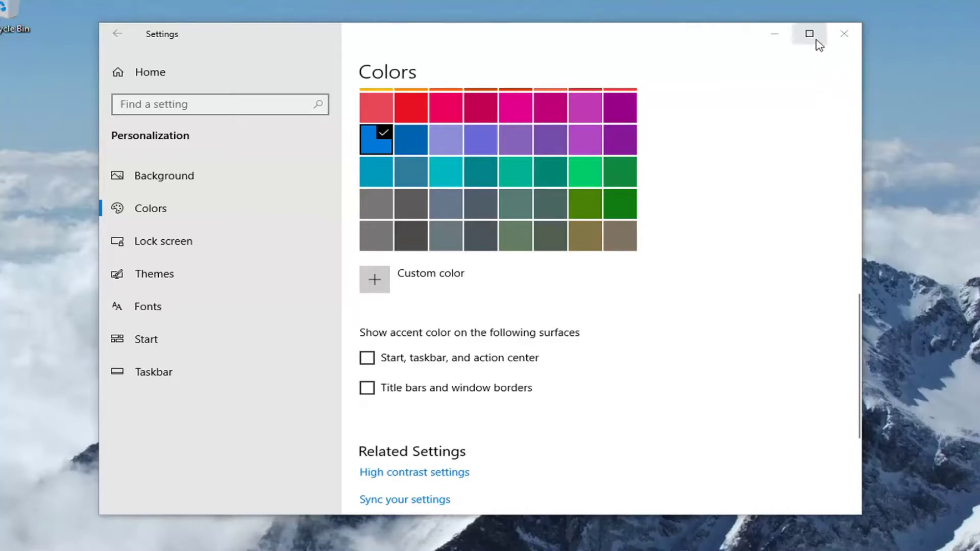
pyautogui.click(844, 34)
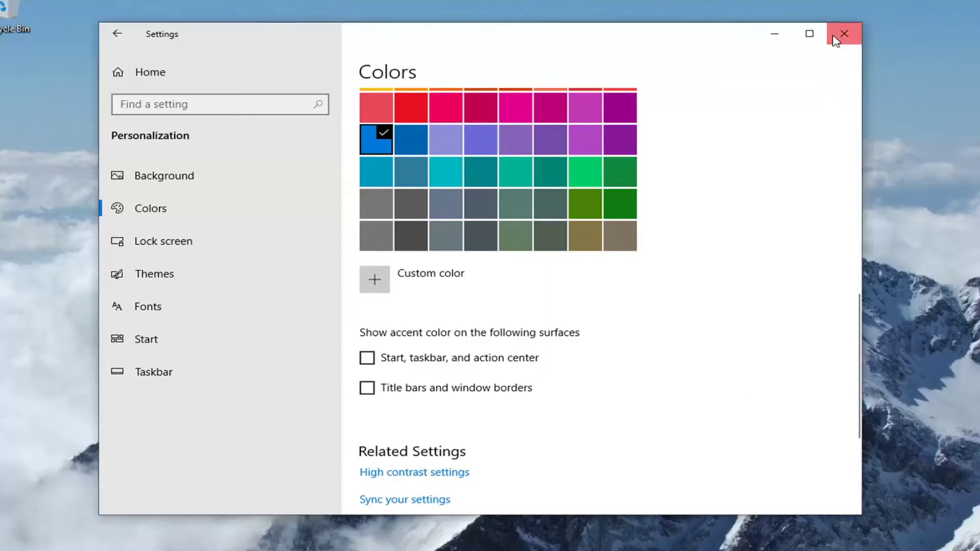